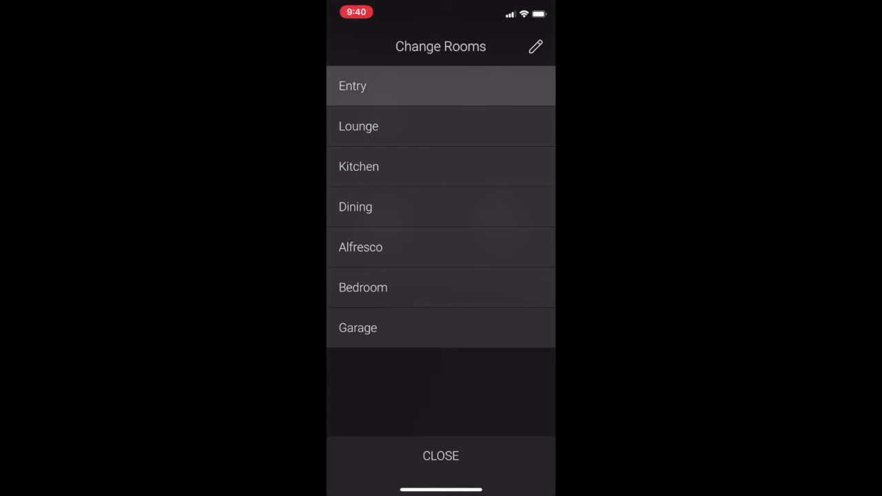
- Pick Entry from the Change Rooms list to open its controls page
click(442, 85)
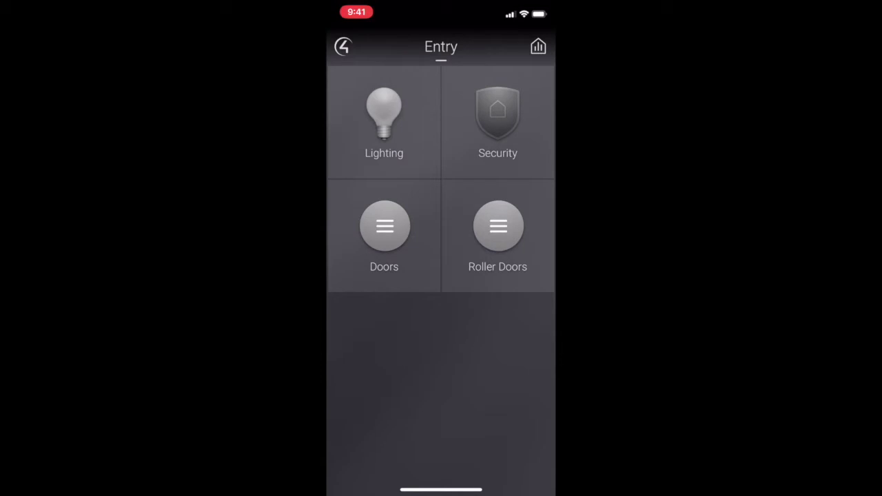
click(441, 46)
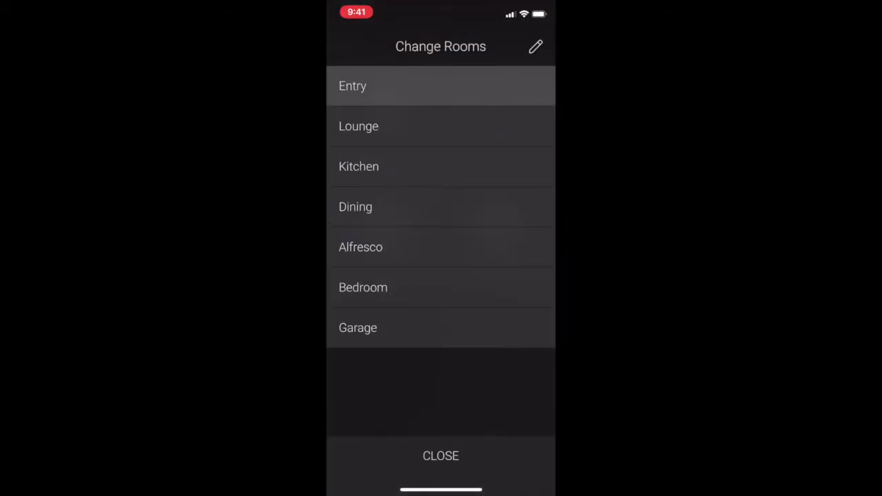
click(441, 126)
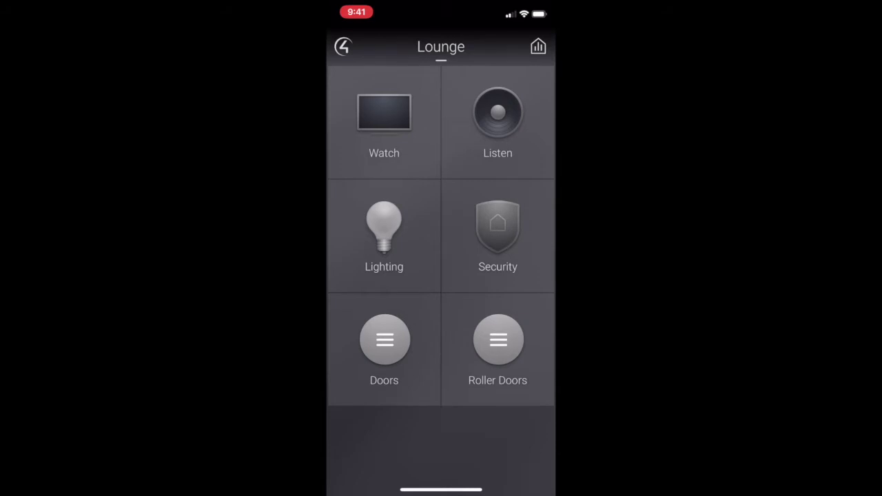
click(384, 235)
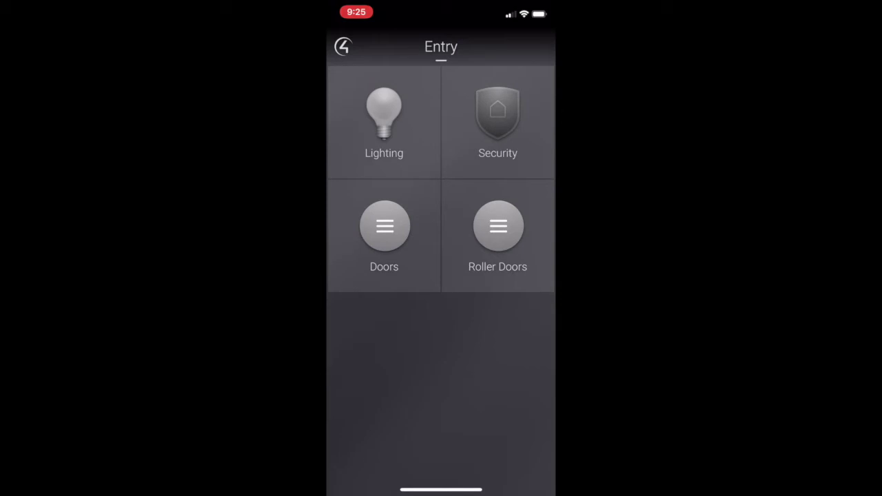
click(384, 121)
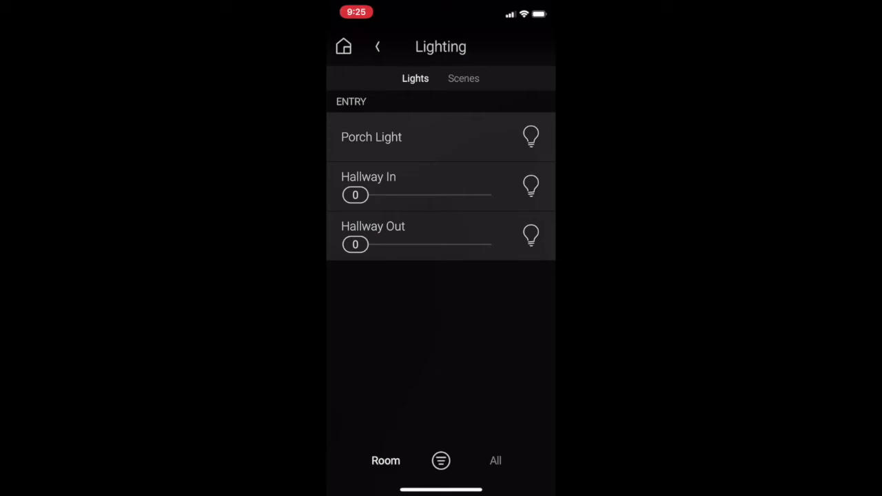
- Browse every room's lights, then show lighting scenes like Entry House Off and Lounge Good Night
click(496, 460)
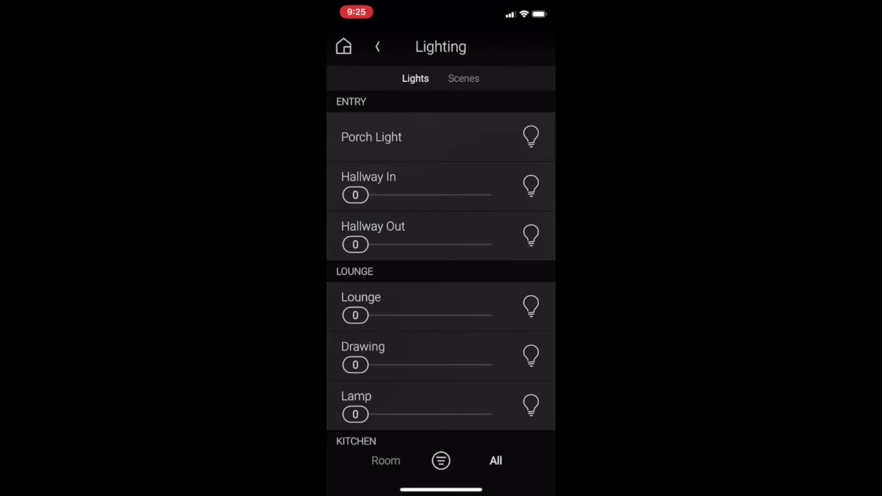
scroll(441, 276, down, 5)
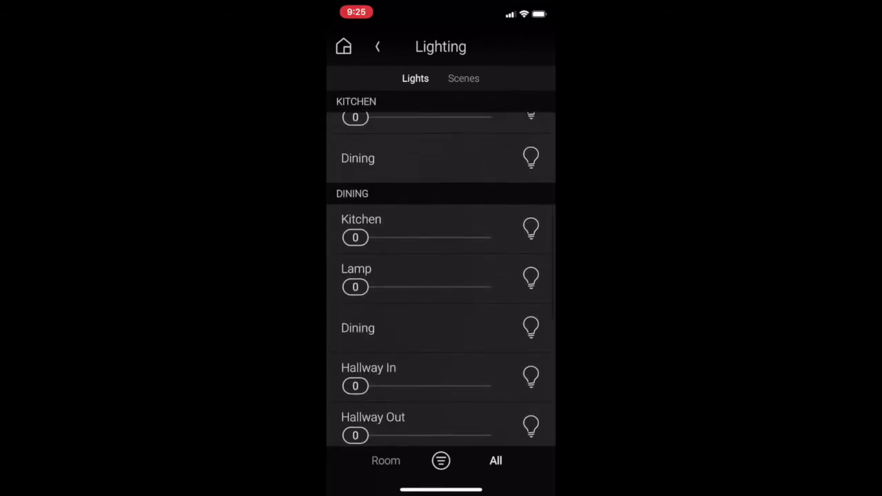
scroll(441, 276, down, 5)
scroll(441, 276, up, 1)
scroll(441, 276, up, 3)
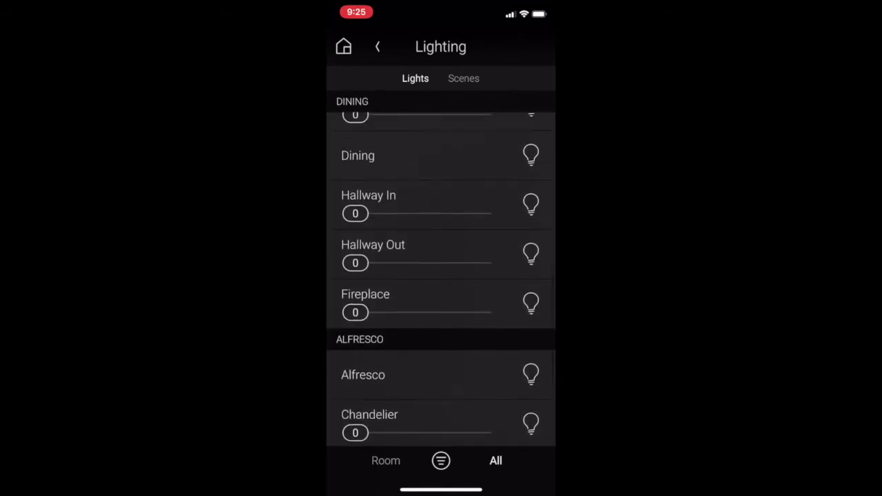
scroll(441, 276, up, 3)
scroll(441, 276, up, 4)
scroll(441, 276, up, 1)
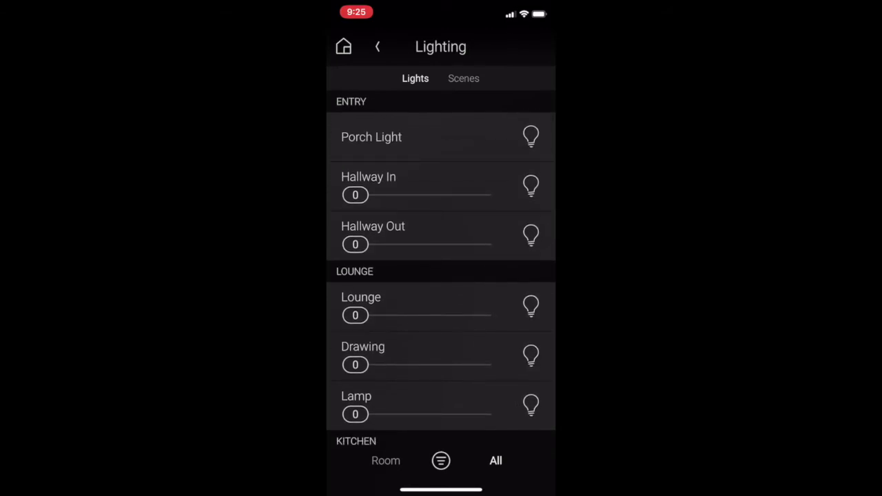
click(463, 78)
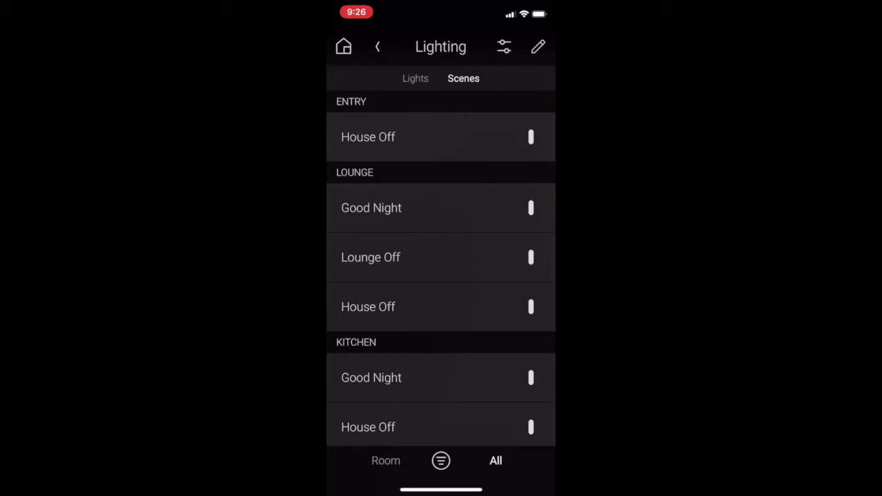
- Scroll the scenes, then filter lights to Entry's Porch Light, Hallway In and Hallway Out
scroll(441, 266, down, 5)
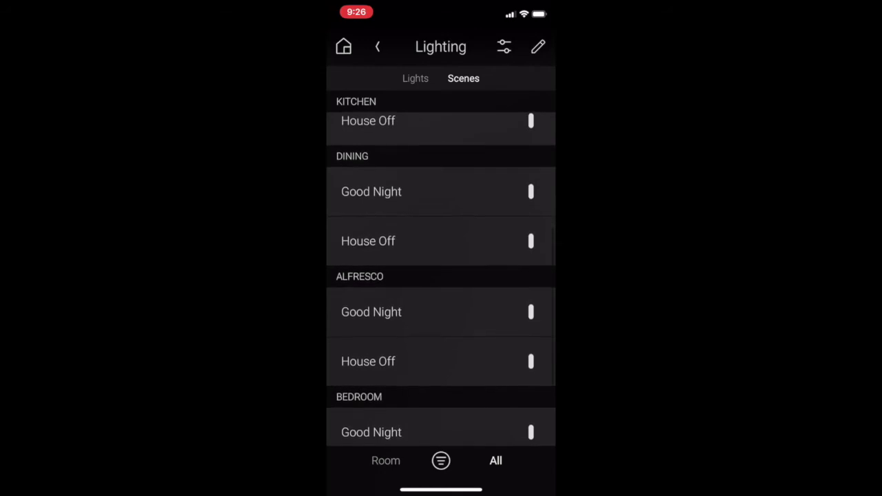
scroll(441, 272, down, 3)
scroll(441, 272, up, 4)
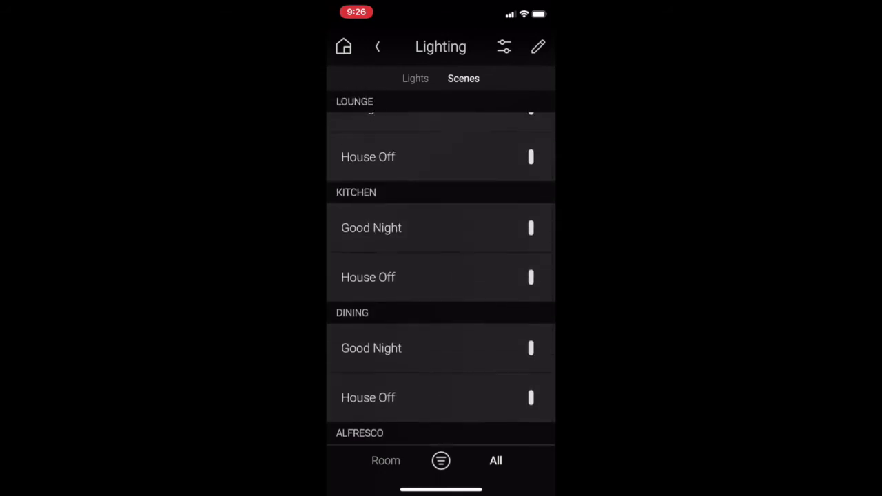
click(415, 78)
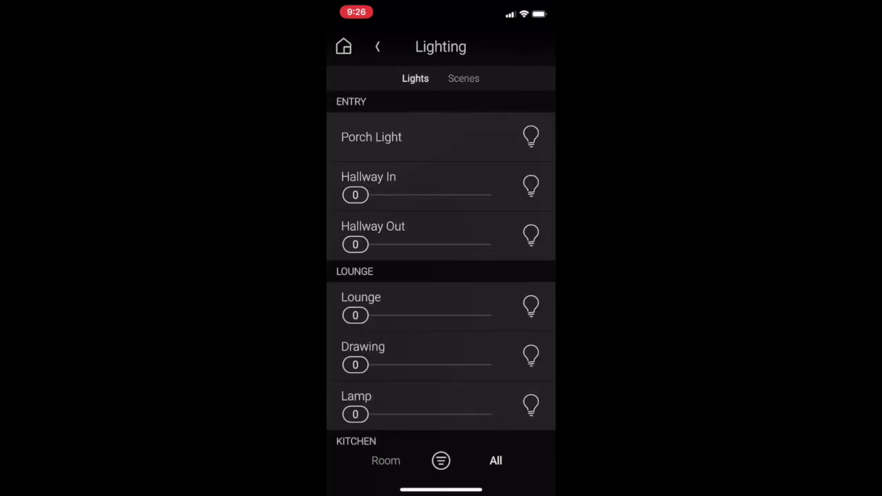
click(385, 460)
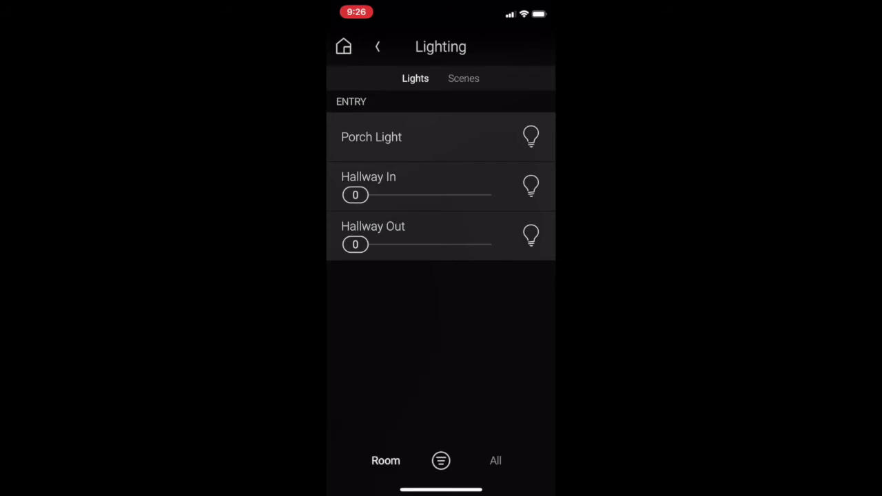
- View Entry's security camera feeds, including Front Door, Pool and Garage
click(377, 46)
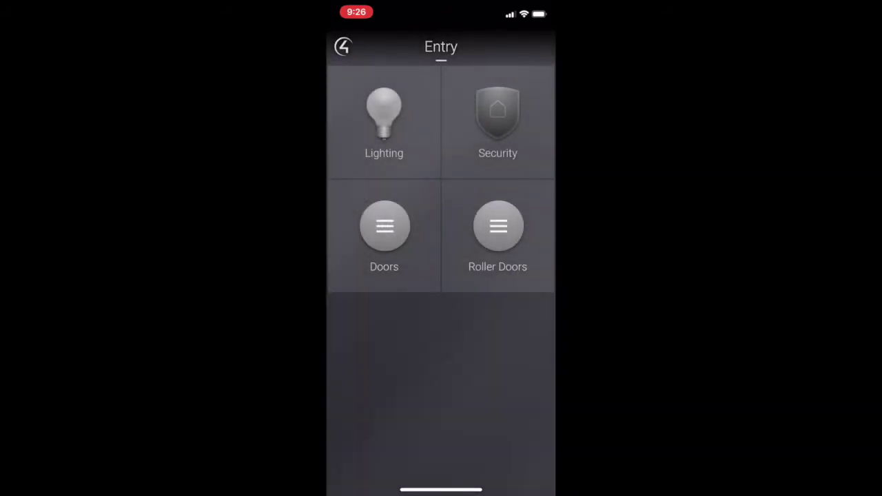
click(498, 121)
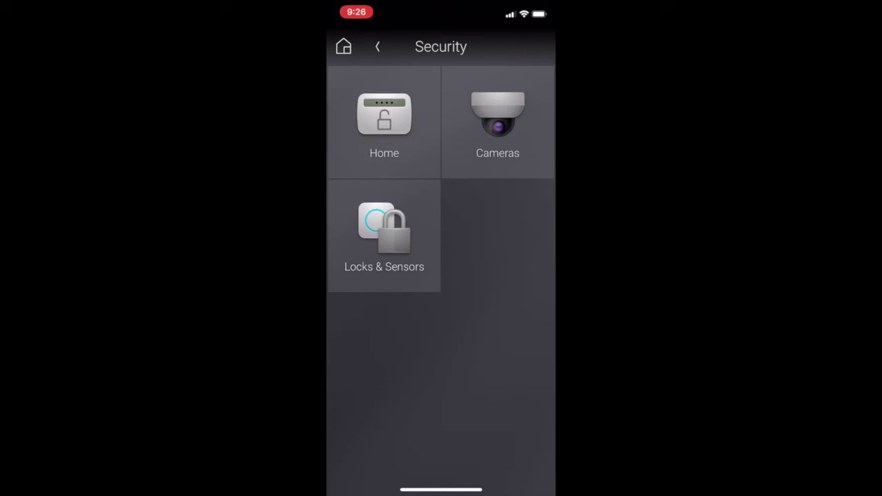
click(498, 123)
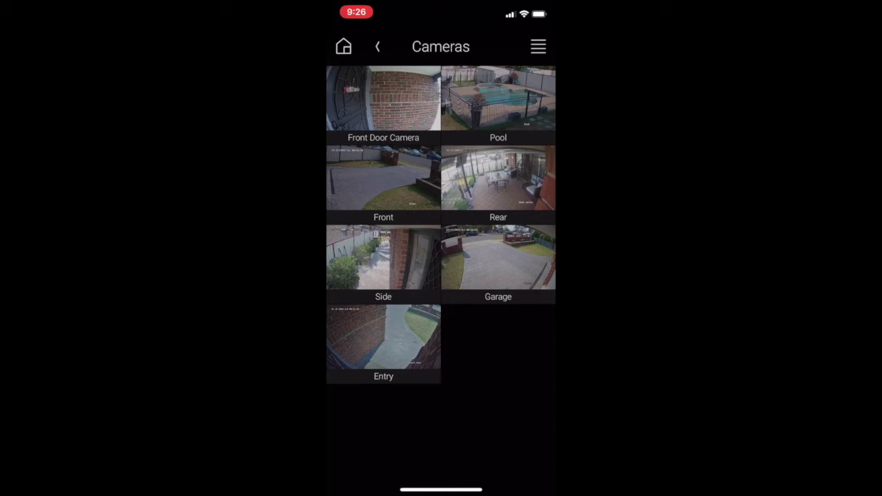
click(378, 46)
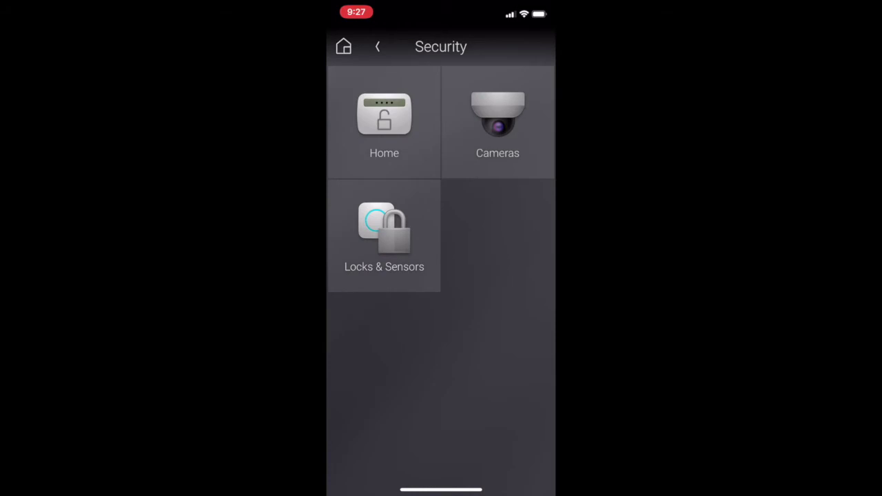
- Check Locks & Sensors sorted by History and A-Z, showing the Door Lock locked
click(384, 234)
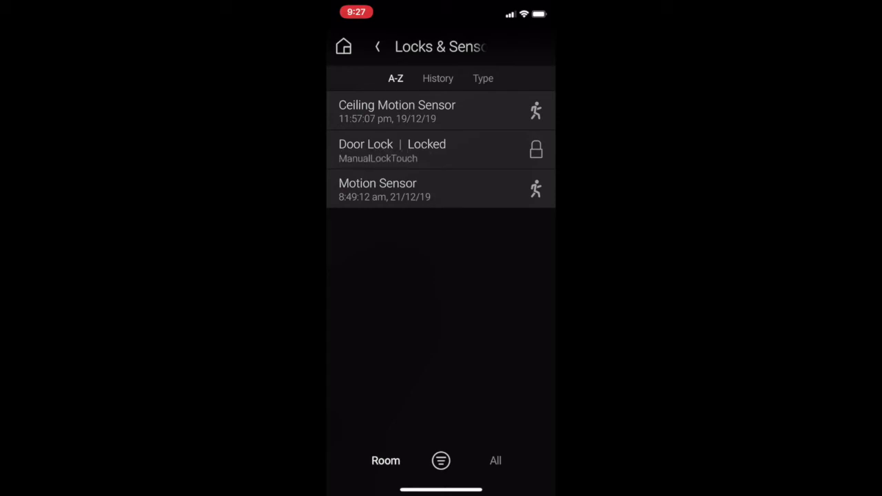
click(438, 78)
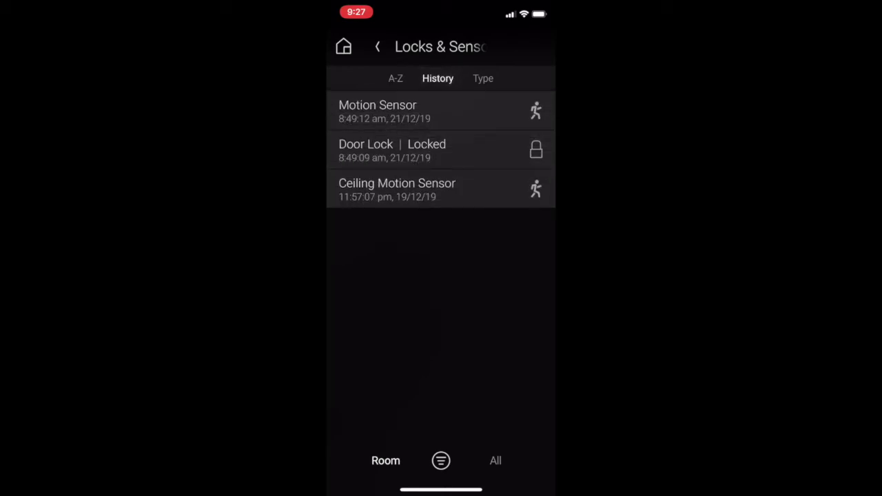
click(395, 78)
click(377, 47)
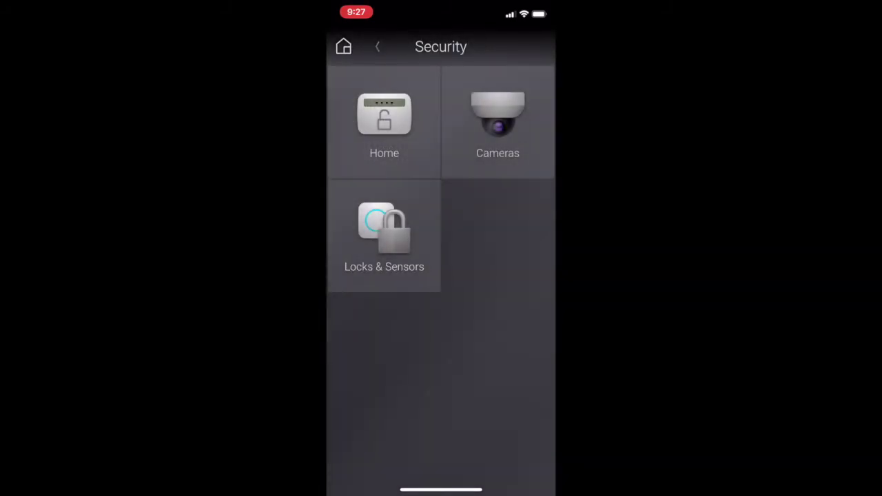
click(377, 46)
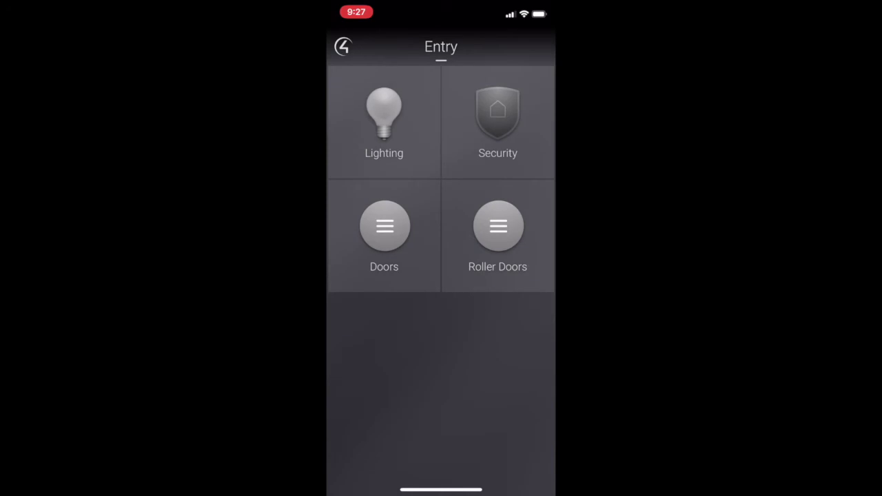
- Review Entry's doors and Bike and Car roller doors, then bring up the room list
click(385, 227)
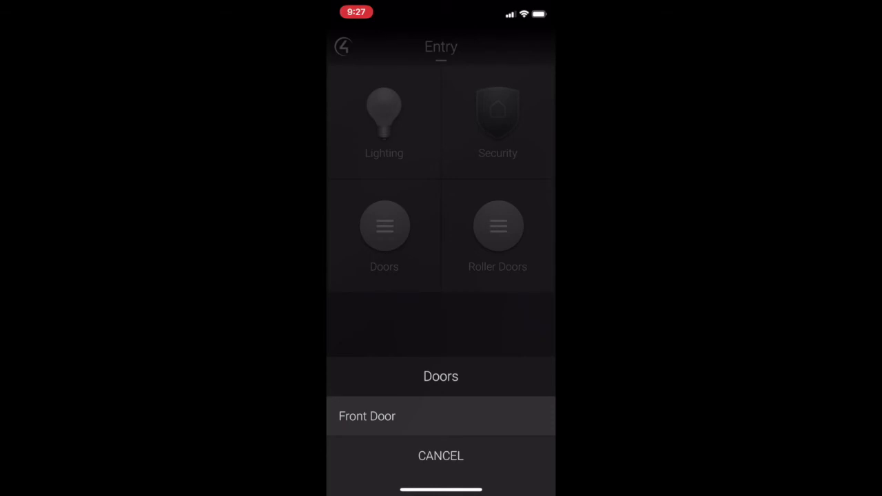
click(440, 455)
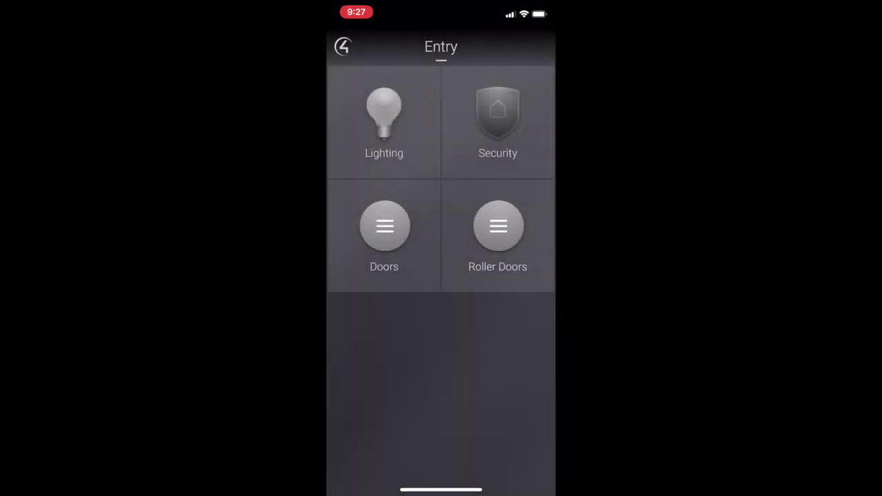
click(498, 234)
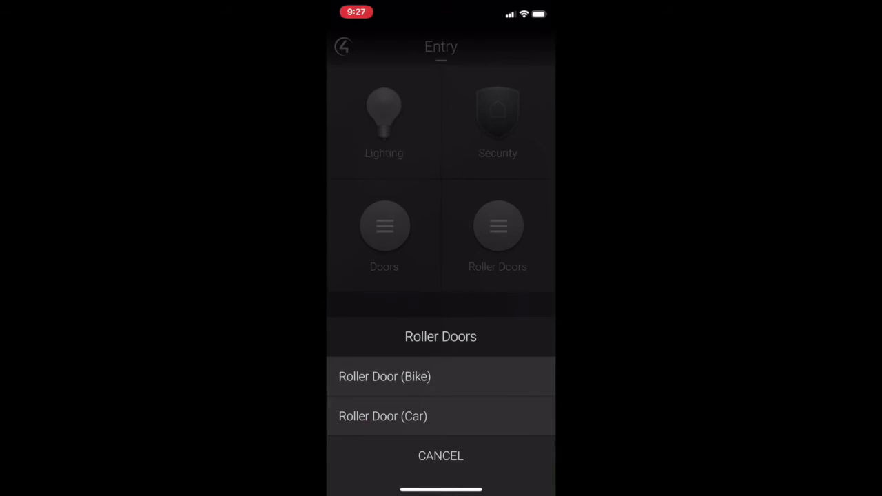
click(440, 456)
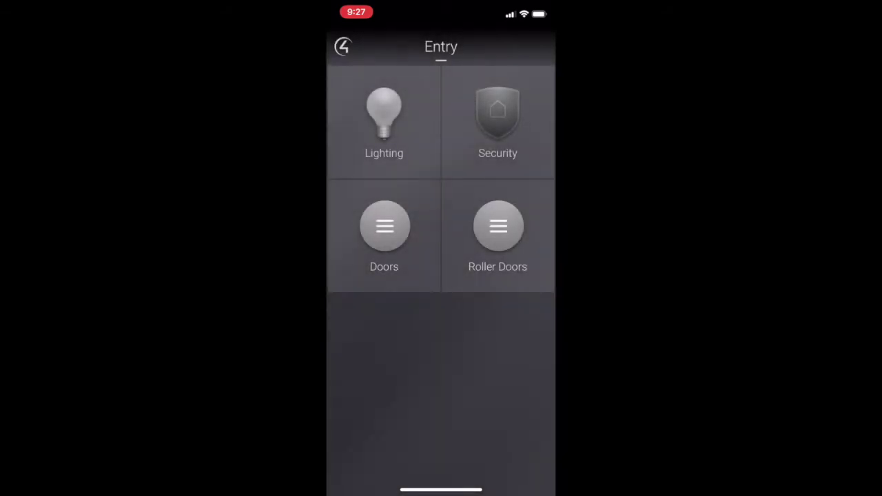
click(440, 47)
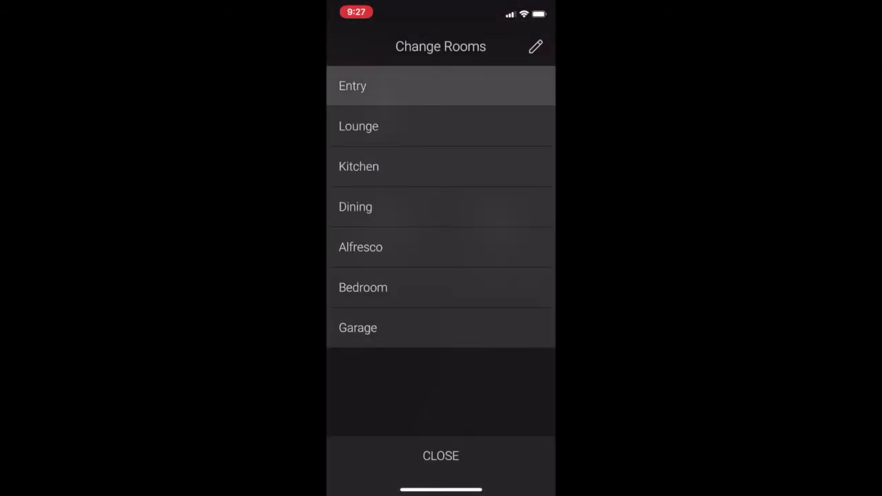
- Switch to the Lounge and open its lighting controls
click(358, 126)
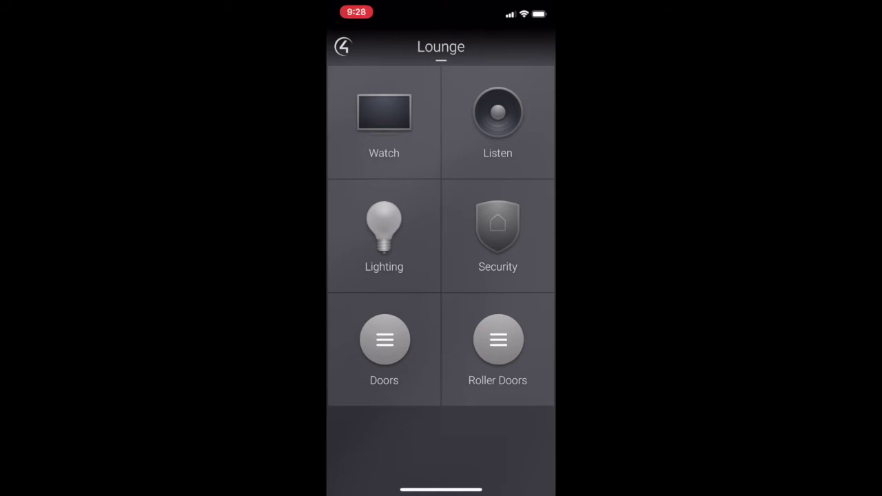
click(384, 234)
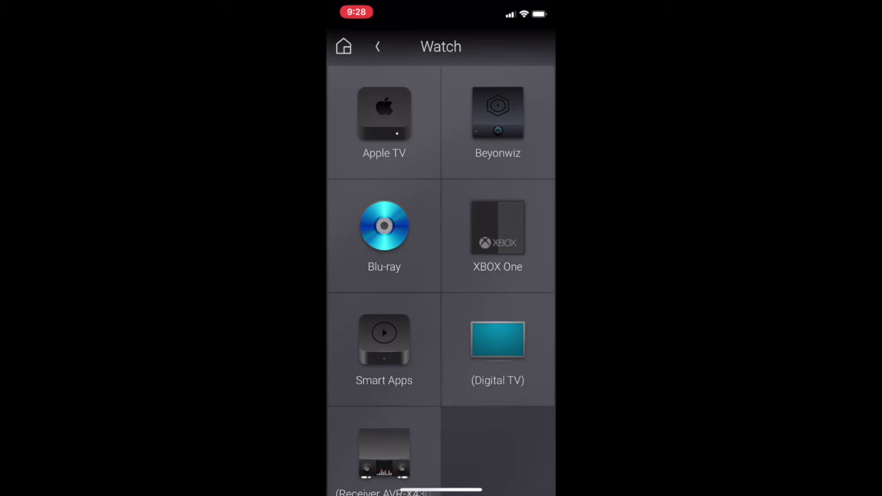
scroll(441, 262, down, 2)
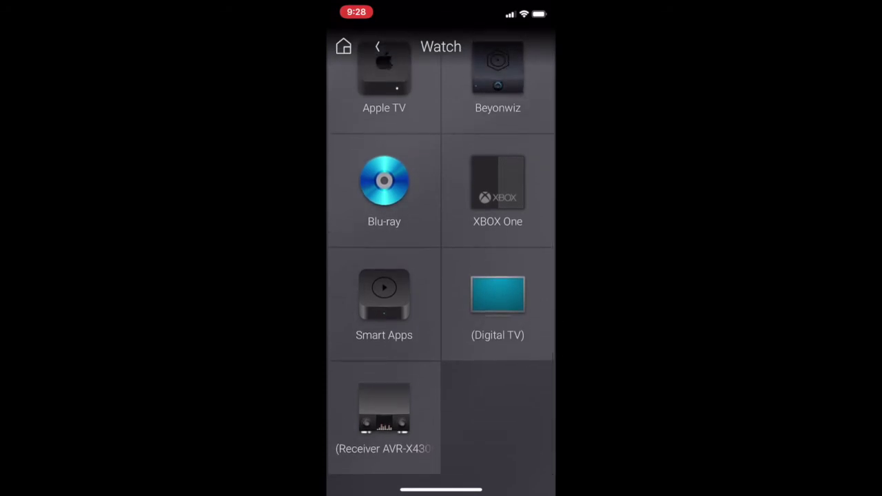
scroll(441, 275, up, 2)
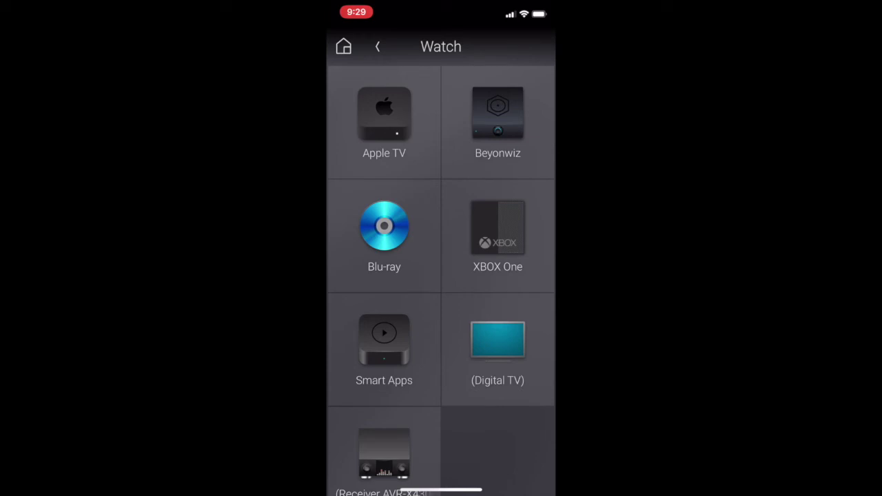
click(378, 46)
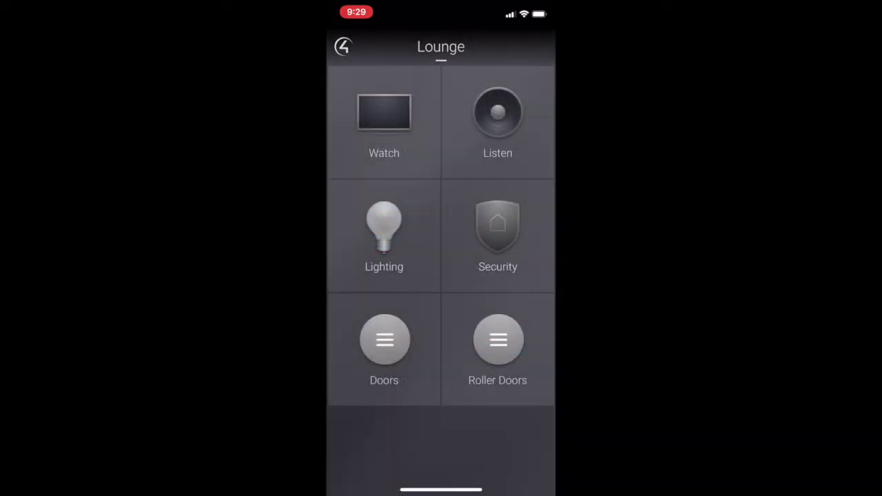
- View the Lounge's Sonos, TuneIn, Airplay and Beyonwiz sources, then bring up the room list
click(498, 121)
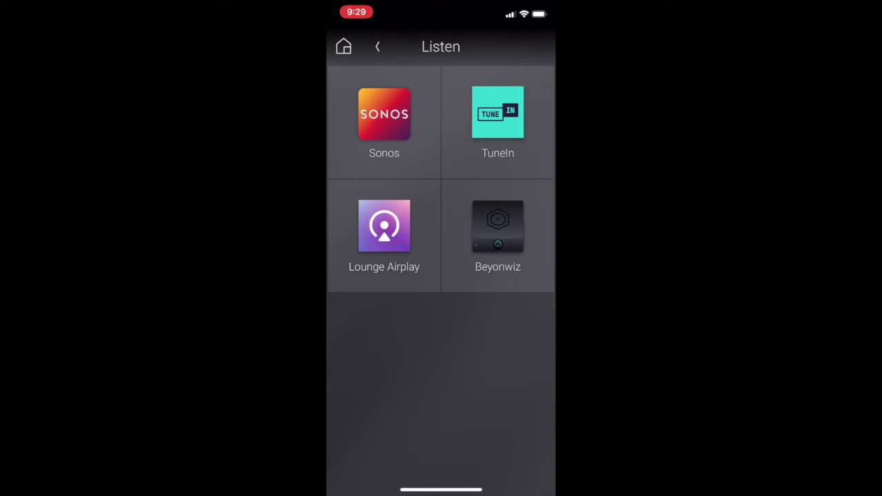
click(378, 46)
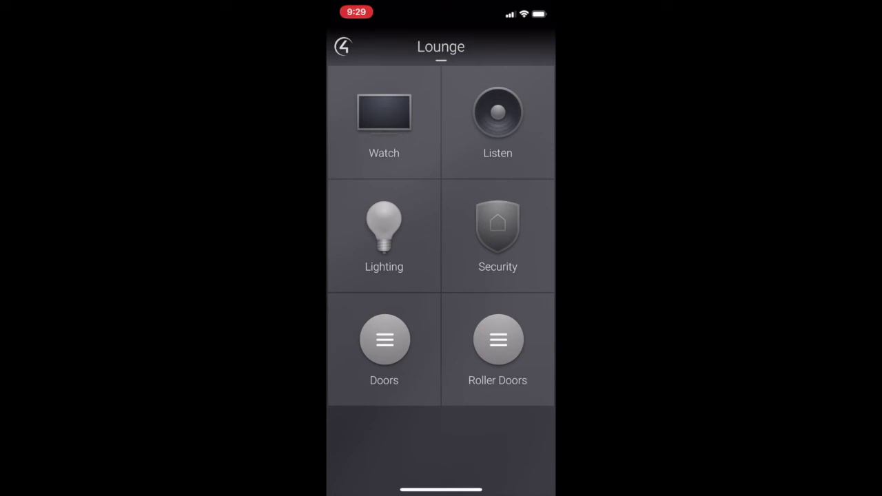
click(441, 46)
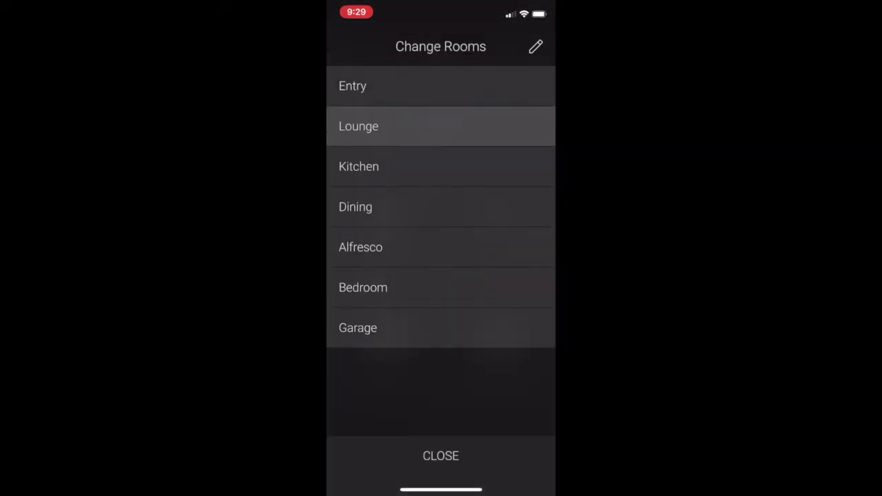
- Check the Kitchen's Kitchen, Lamp and Dining lights, then switch to the Dining room
click(358, 166)
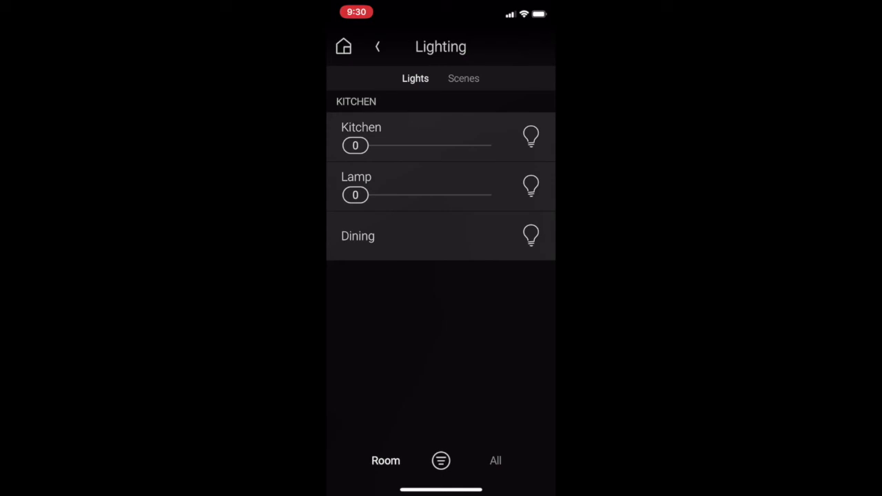
click(344, 46)
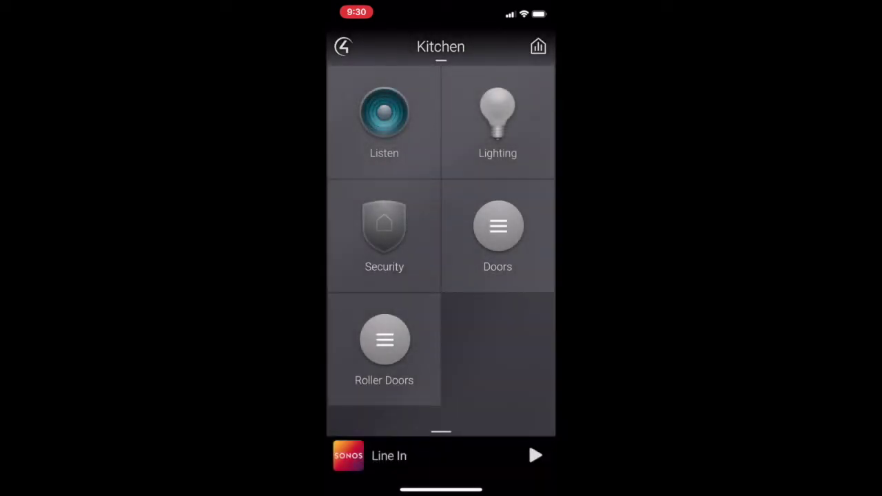
click(440, 46)
click(414, 207)
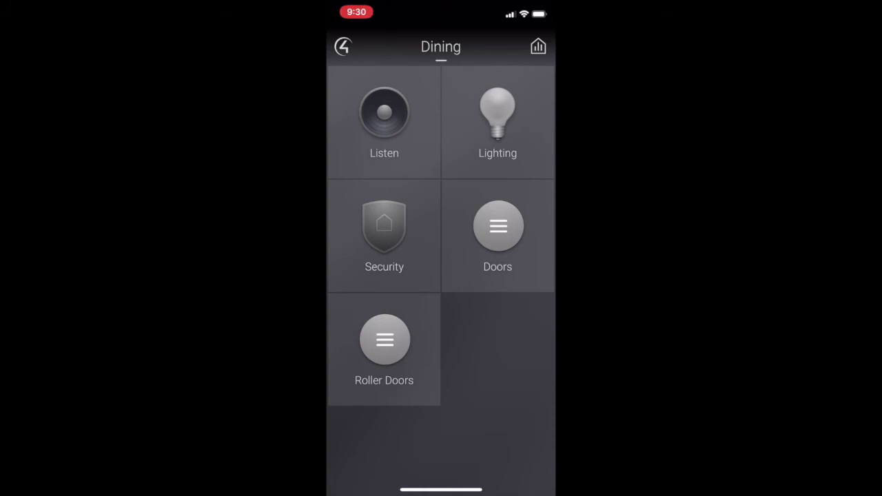
click(441, 47)
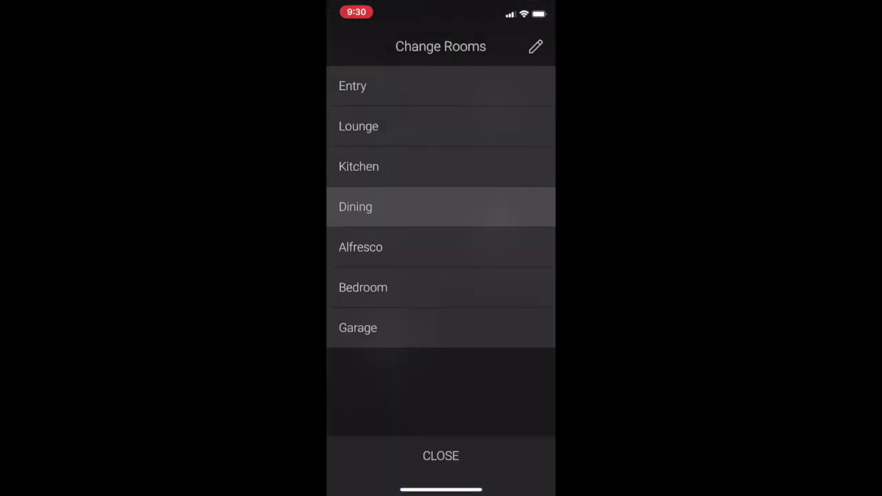
- Check Alfresco's Alfresco and Chandelier lights, then switch to the Bedroom
click(360, 247)
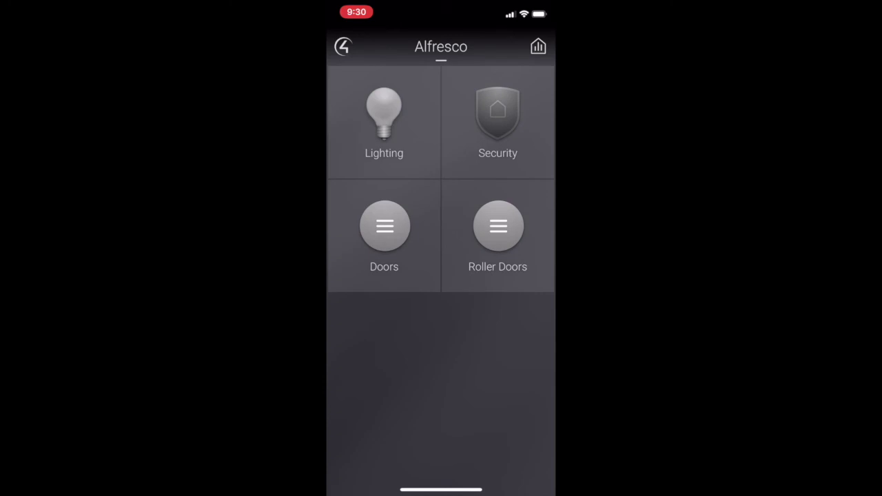
click(384, 121)
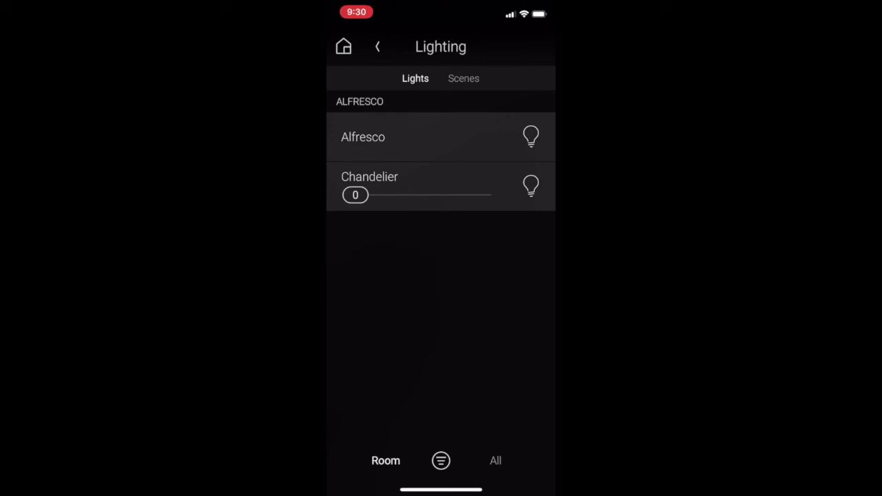
click(343, 47)
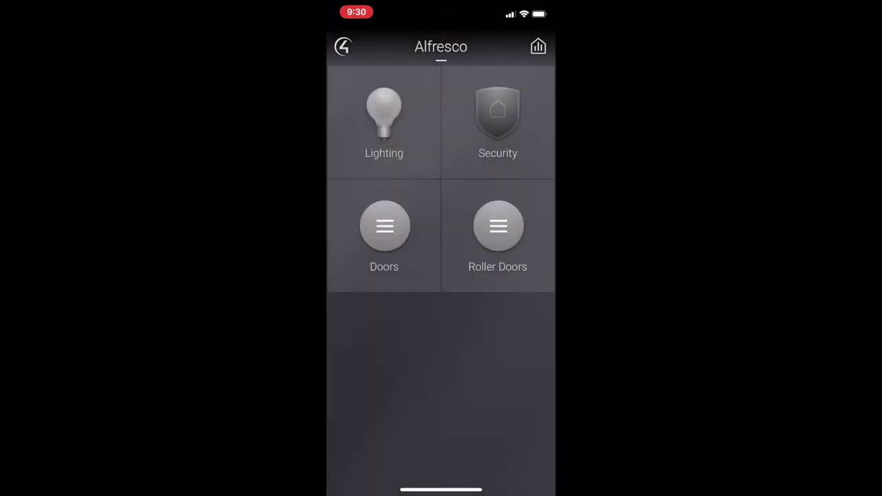
click(440, 46)
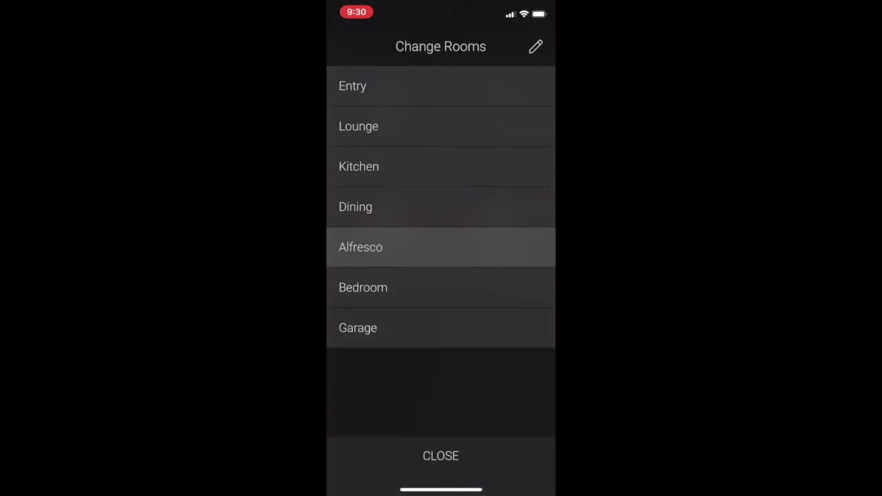
click(363, 287)
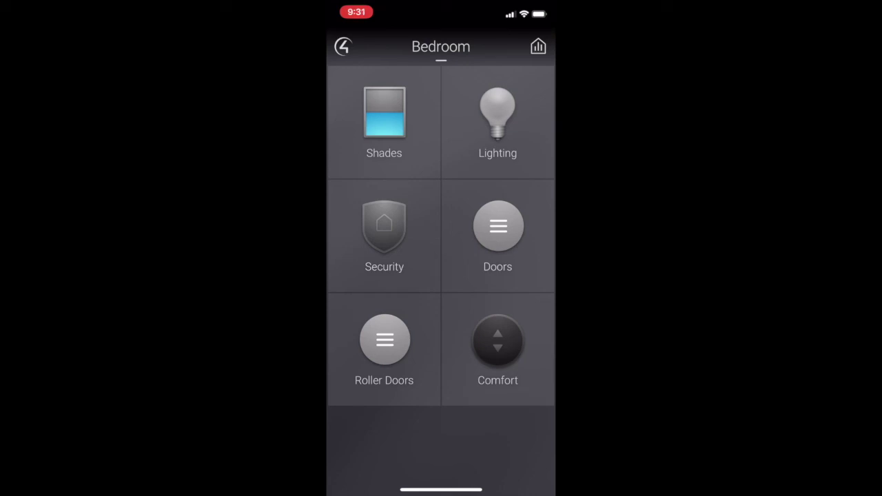
- Check the Bedroom's Shades and Comfort pages (Automatic Curtain), then bring up the room list
click(384, 120)
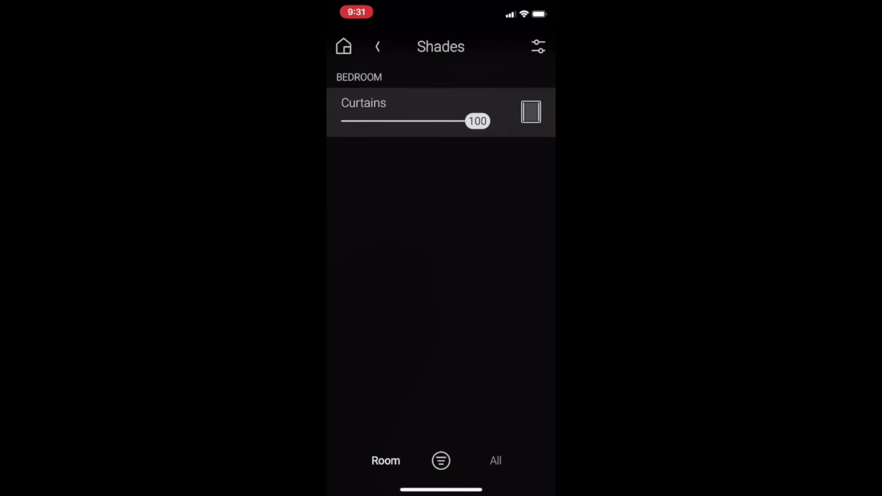
click(378, 46)
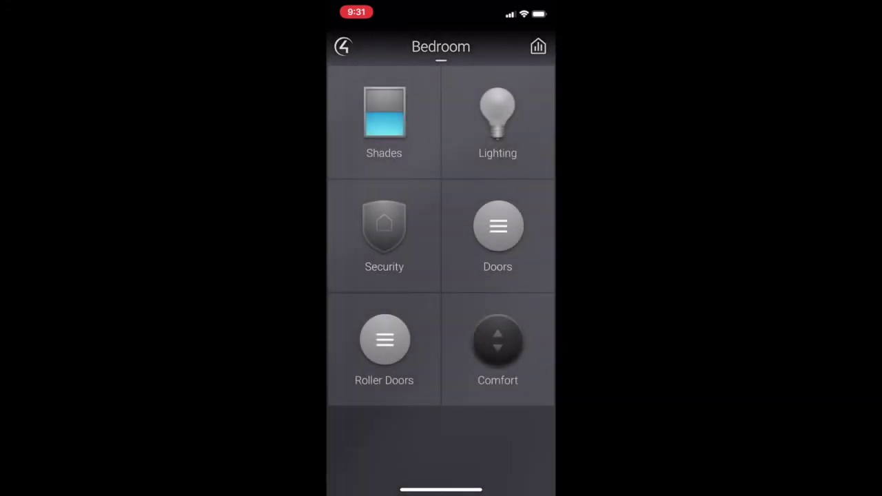
click(498, 348)
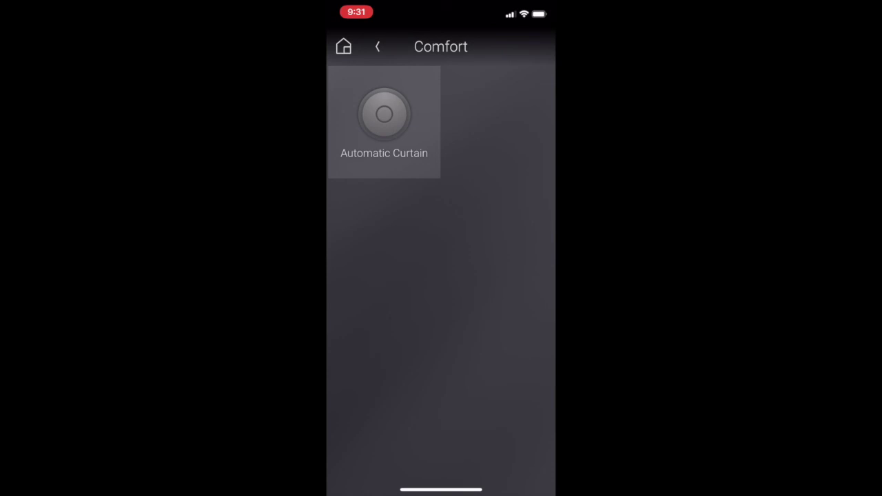
click(377, 46)
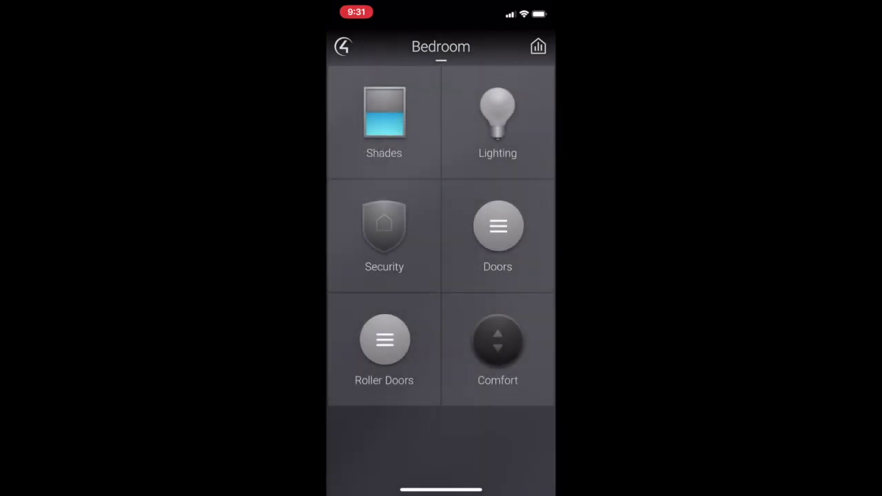
click(440, 46)
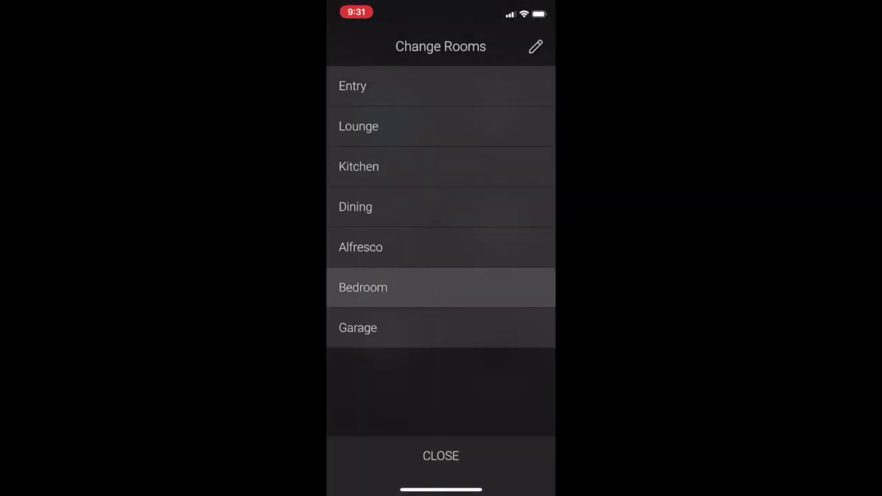
- Switch to the Garage and check its lights (Garage, Lamp) and doors (Front Door)
click(386, 327)
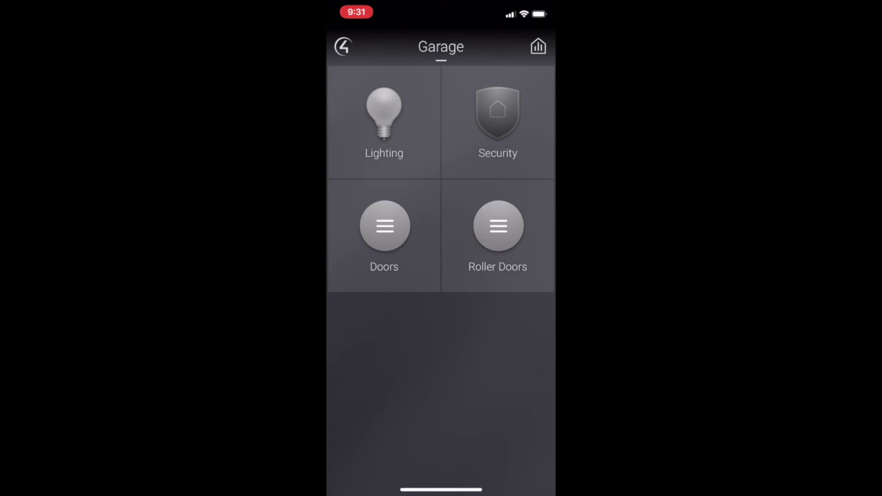
click(384, 121)
click(384, 226)
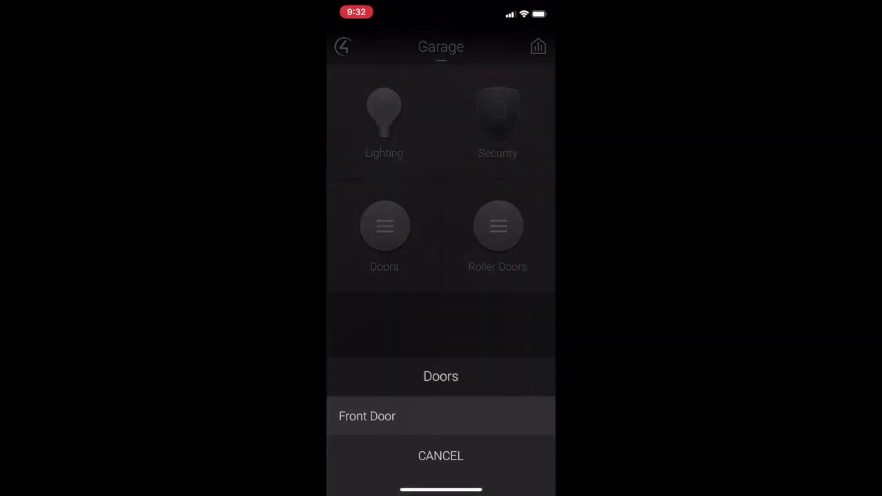
click(440, 456)
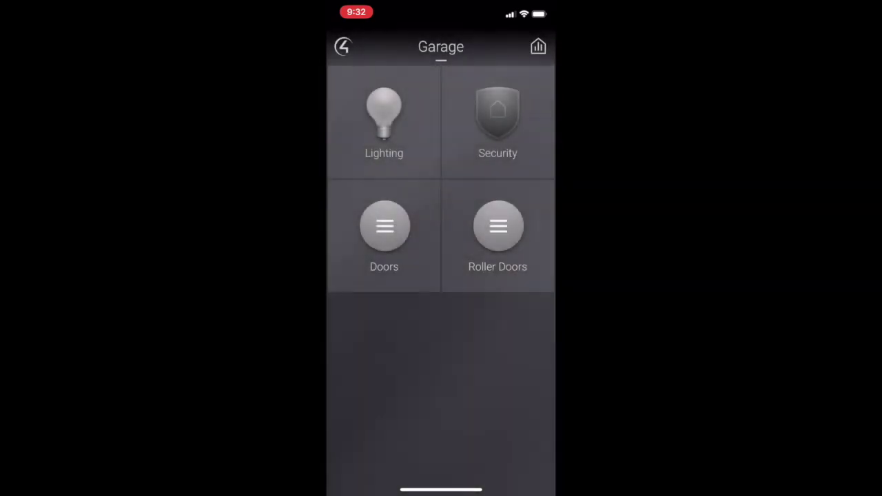
- Check the Garage roller doors, then open Security showing Home and Cameras
click(498, 226)
click(441, 455)
click(497, 121)
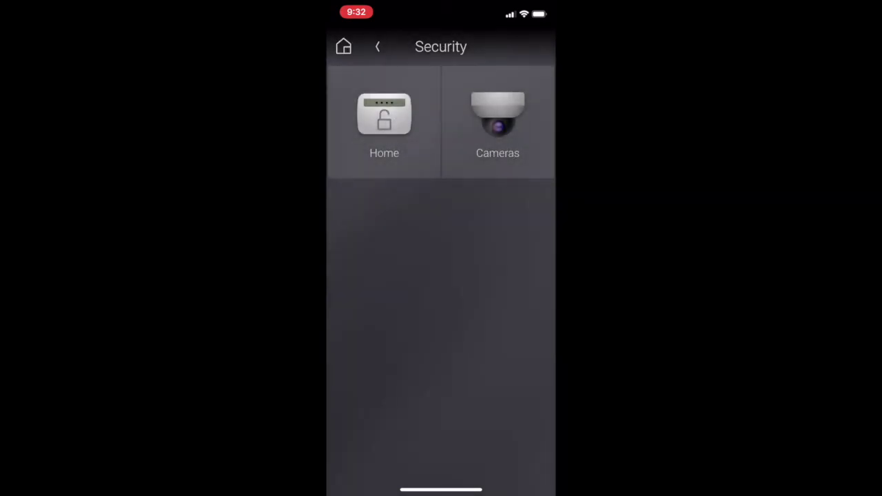